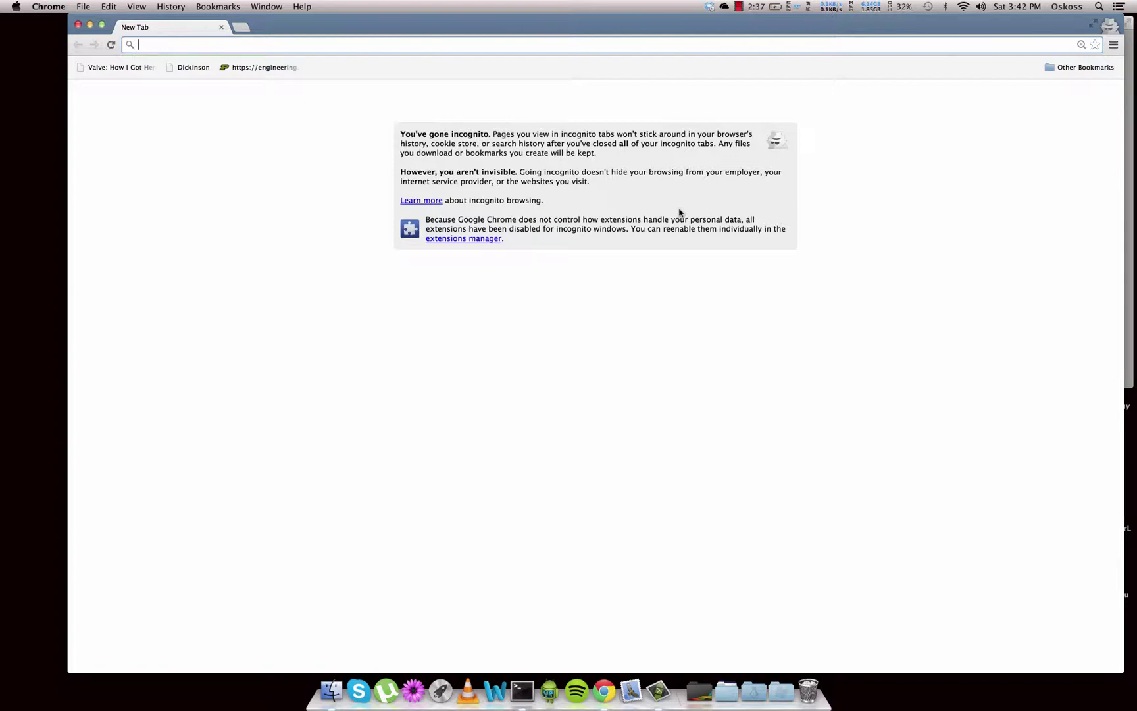
Go to portal.geni.net in the Chrome incognito window
click(600, 45)
text(portal.geni.net)
key(Return)
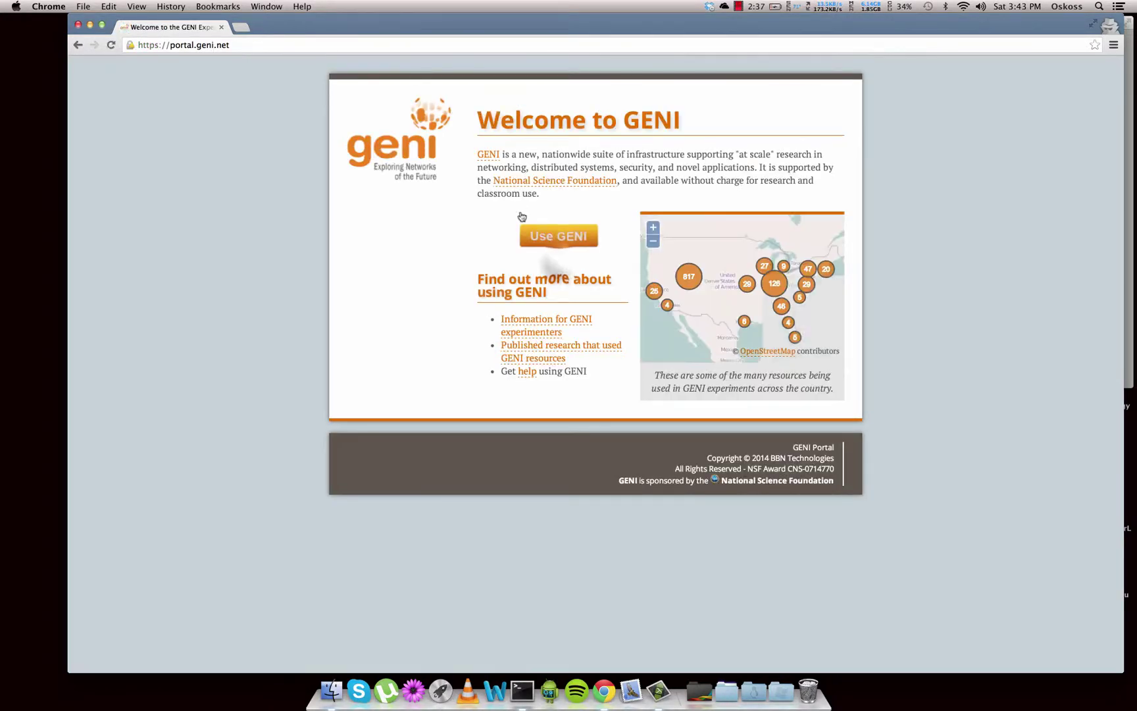
Choose University of Massachusetts Amherst as the GENI sign-in organization and continue to its login
click(563, 245)
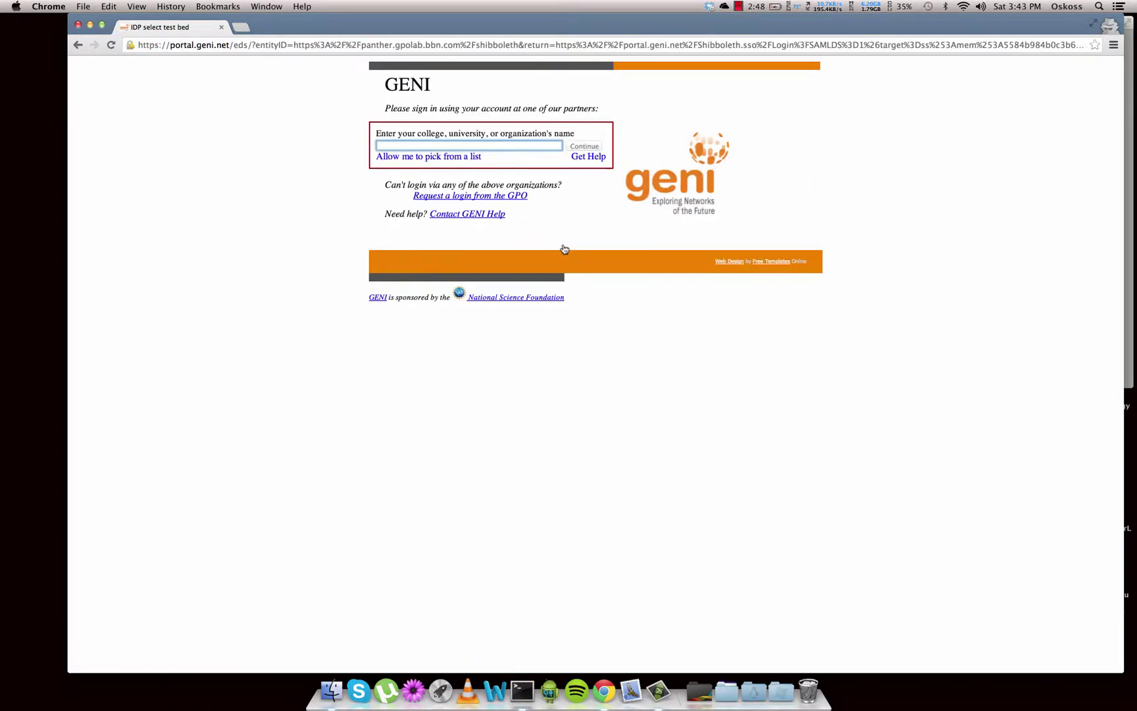
text(university)
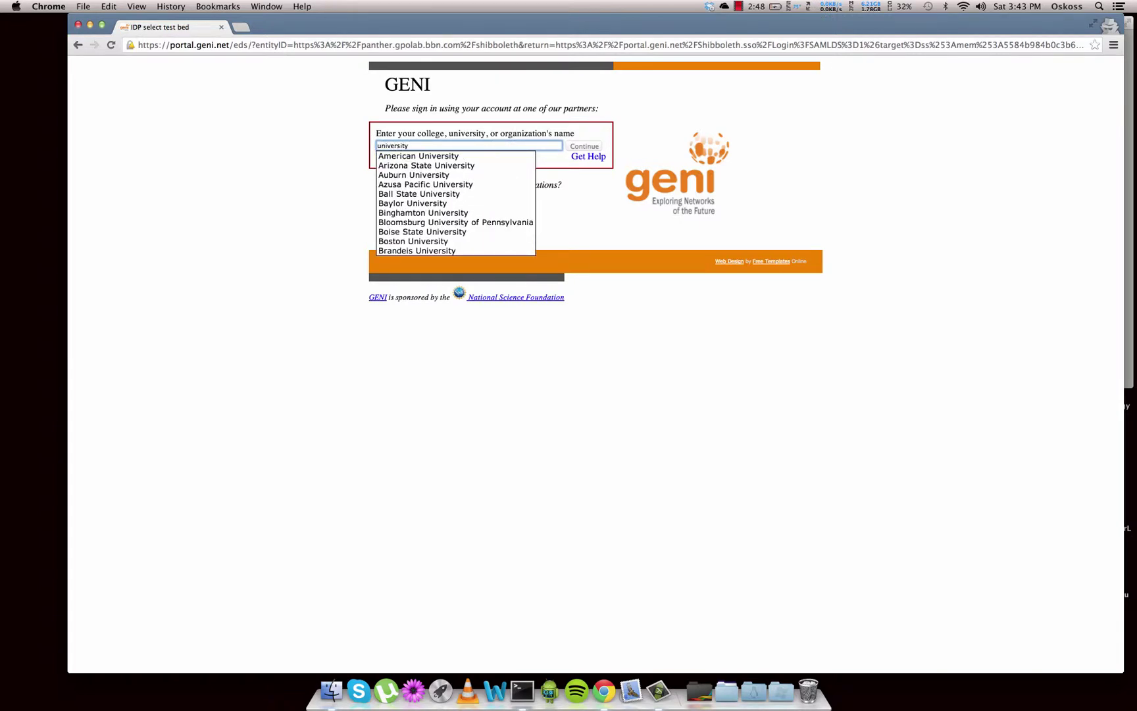
text( of mass)
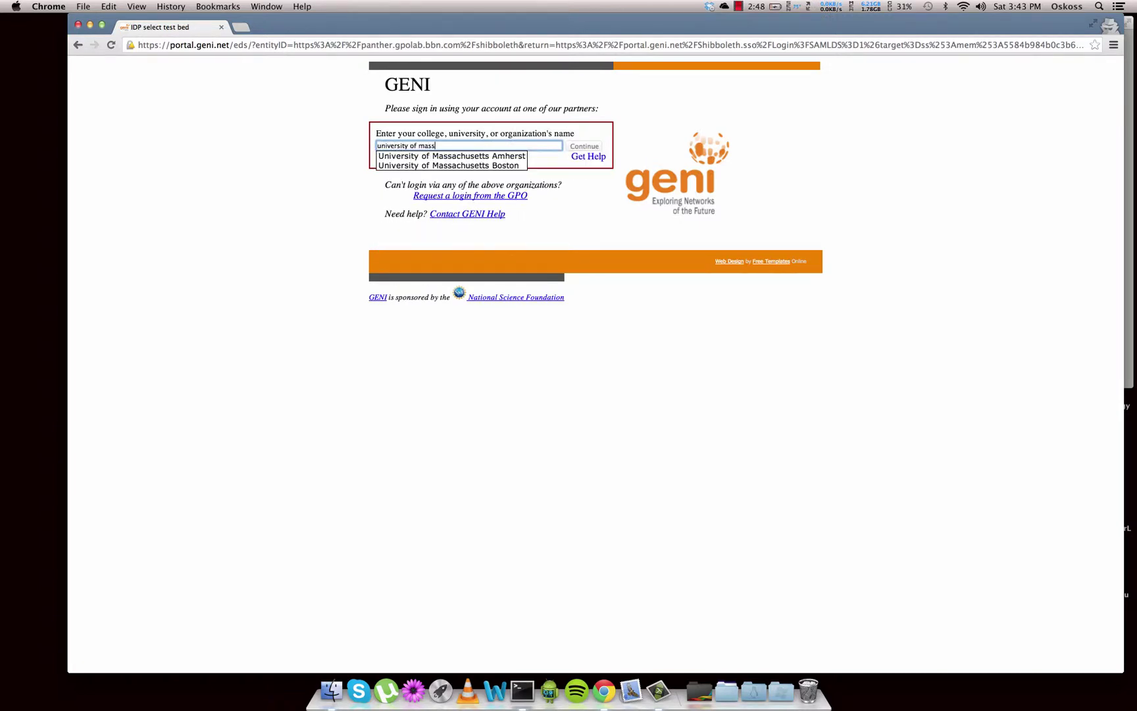
click(482, 157)
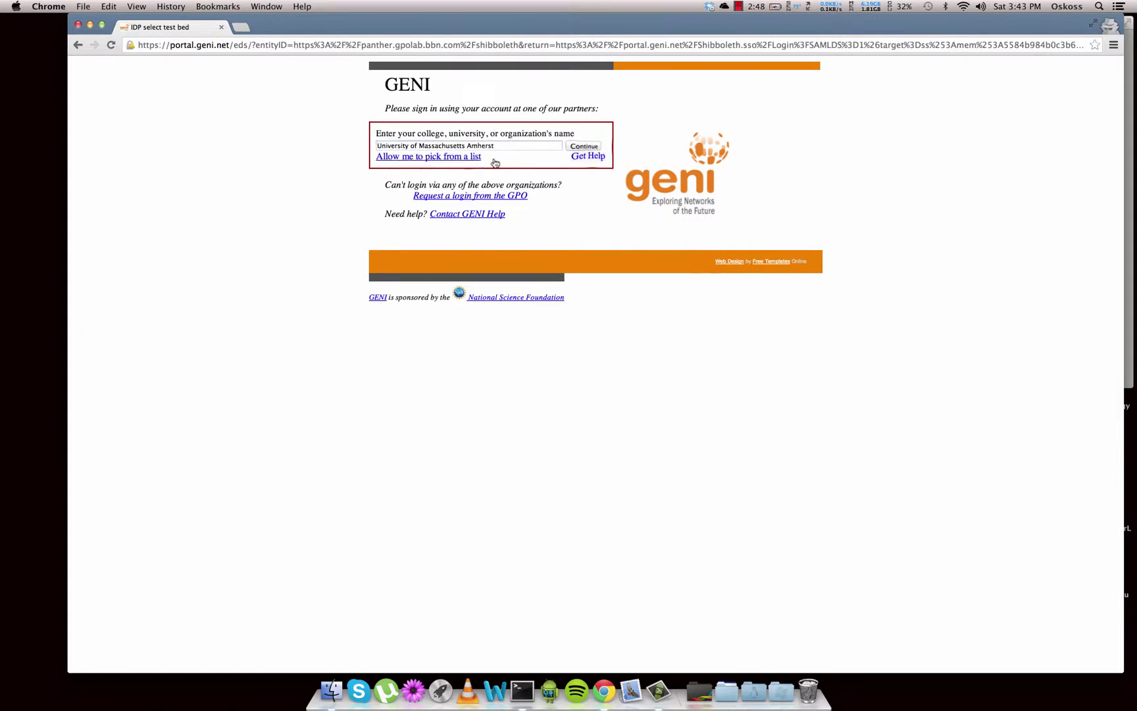
click(591, 149)
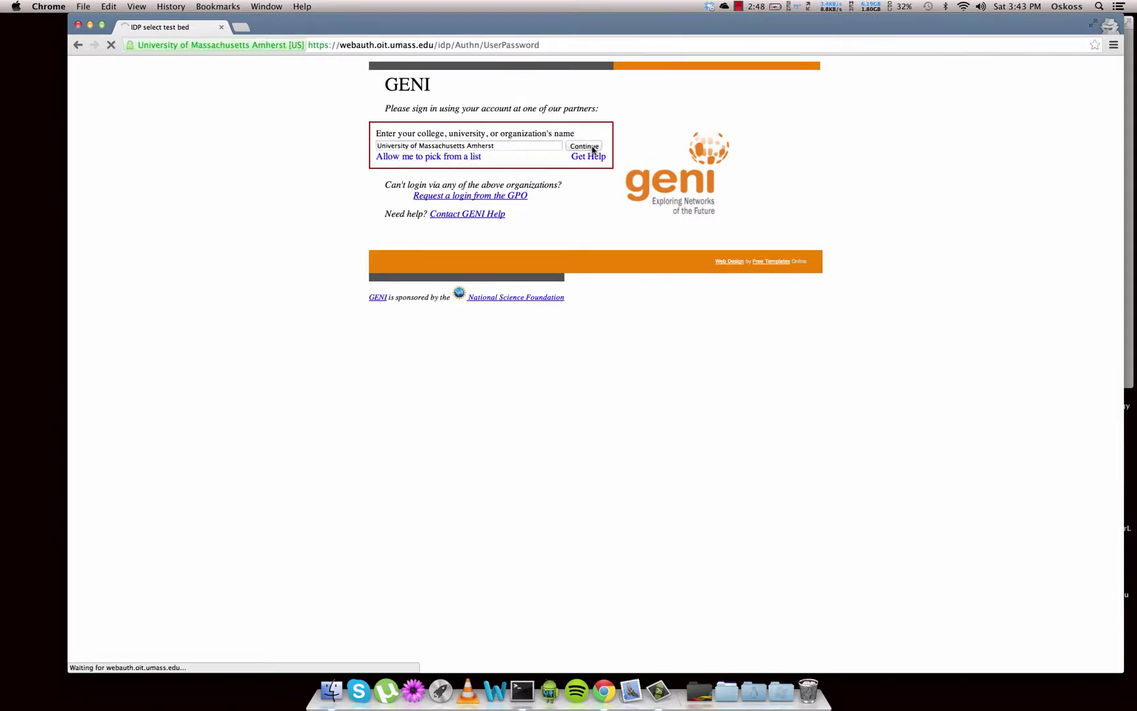
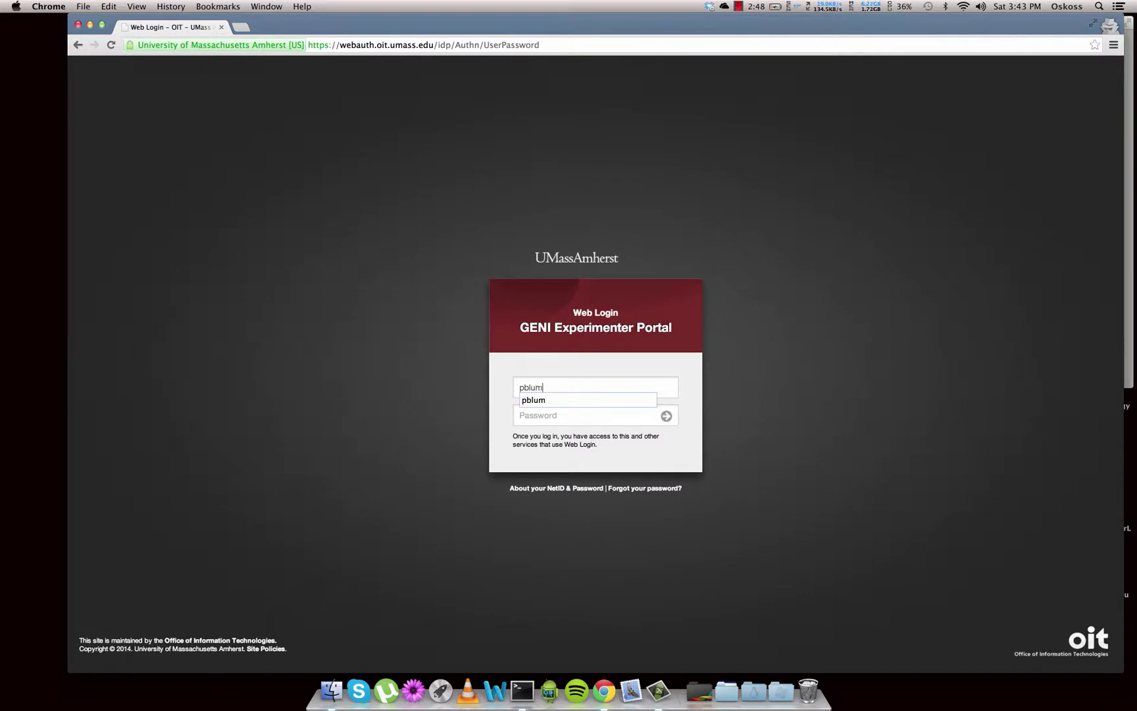
Log in to UMass Amherst Web Login with the NetID and saved password
key(Down)
key(Return)
key(Return)
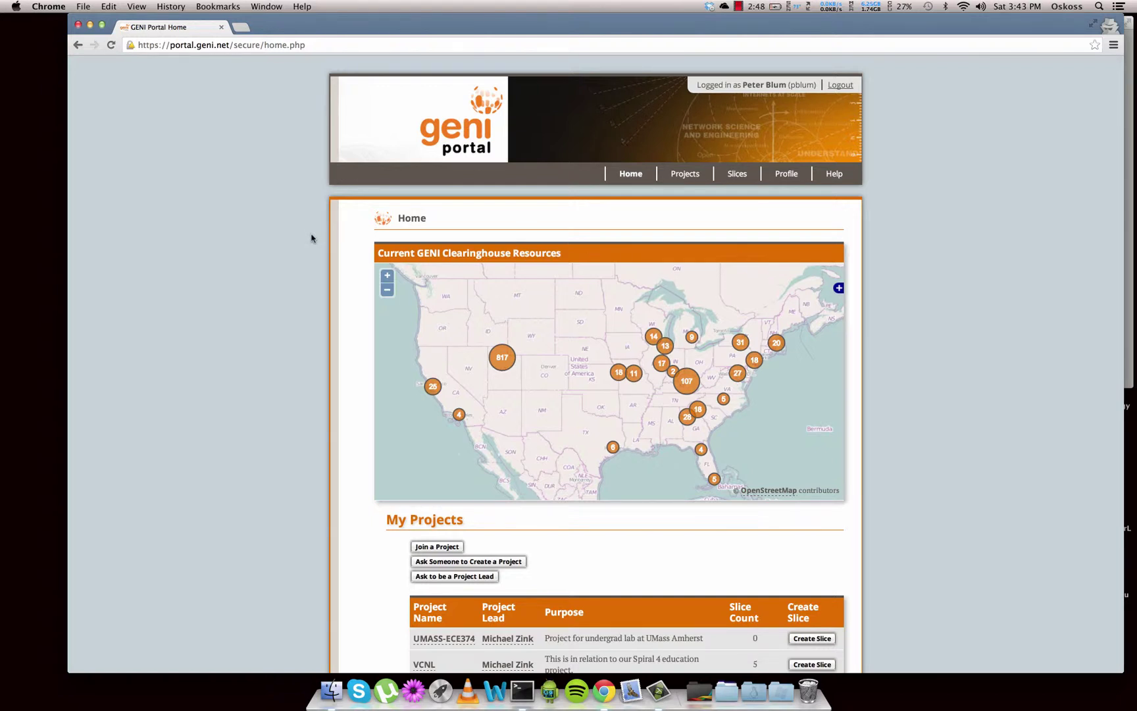
Zoom the home page resource map out and pan it until the Australia cluster shows
scroll(312, 239, down, 3)
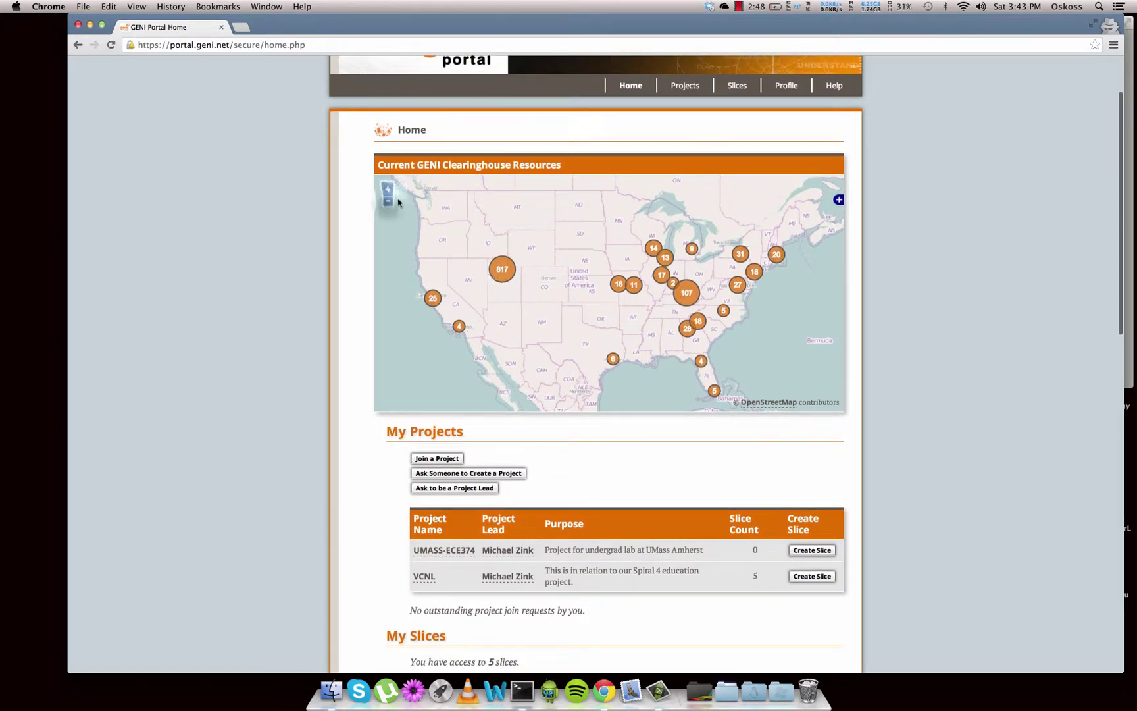
click(390, 204)
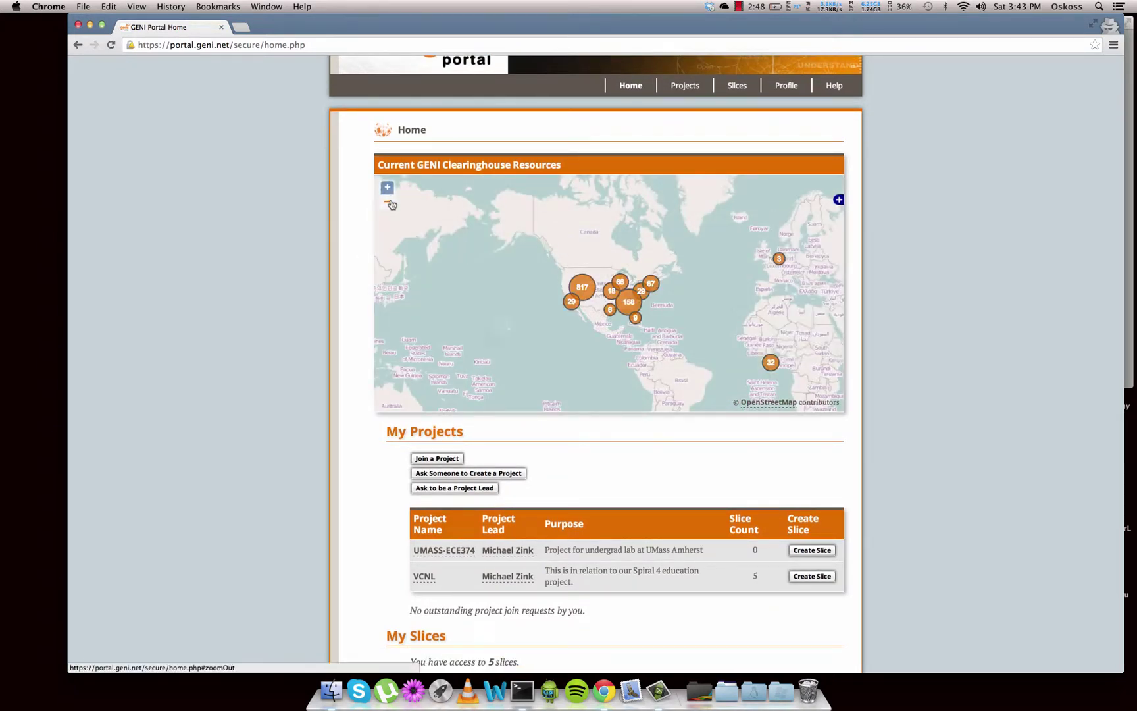
drag(498, 332, 515, 307)
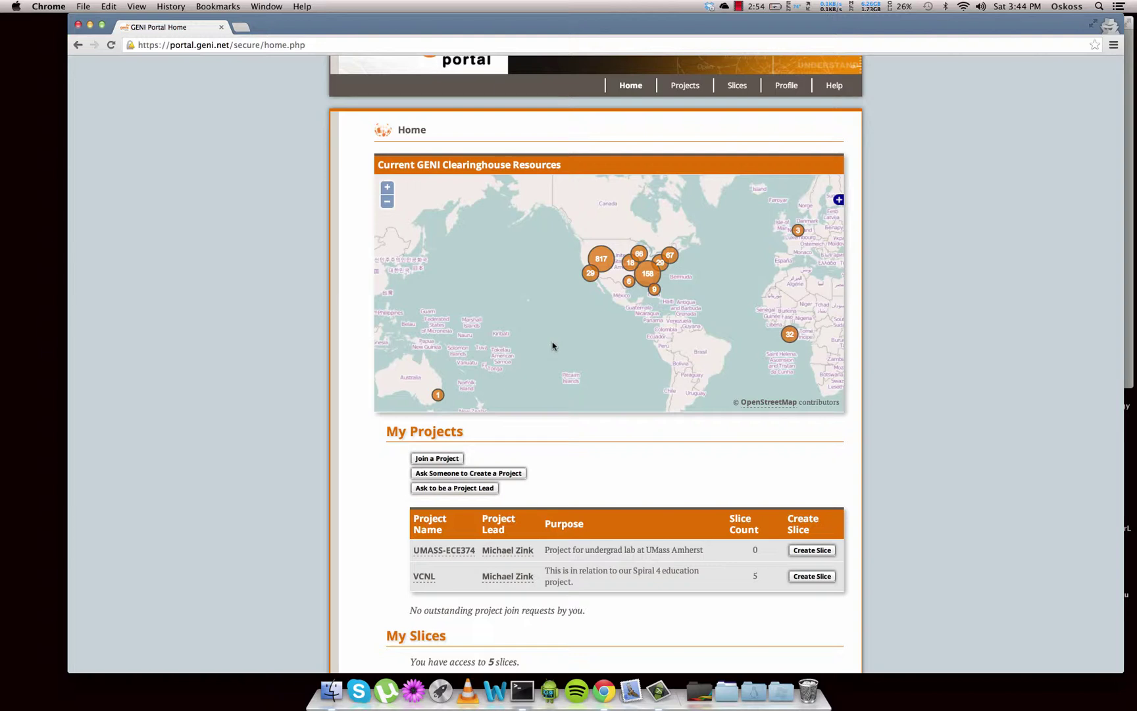
scroll(273, 403, down, 3)
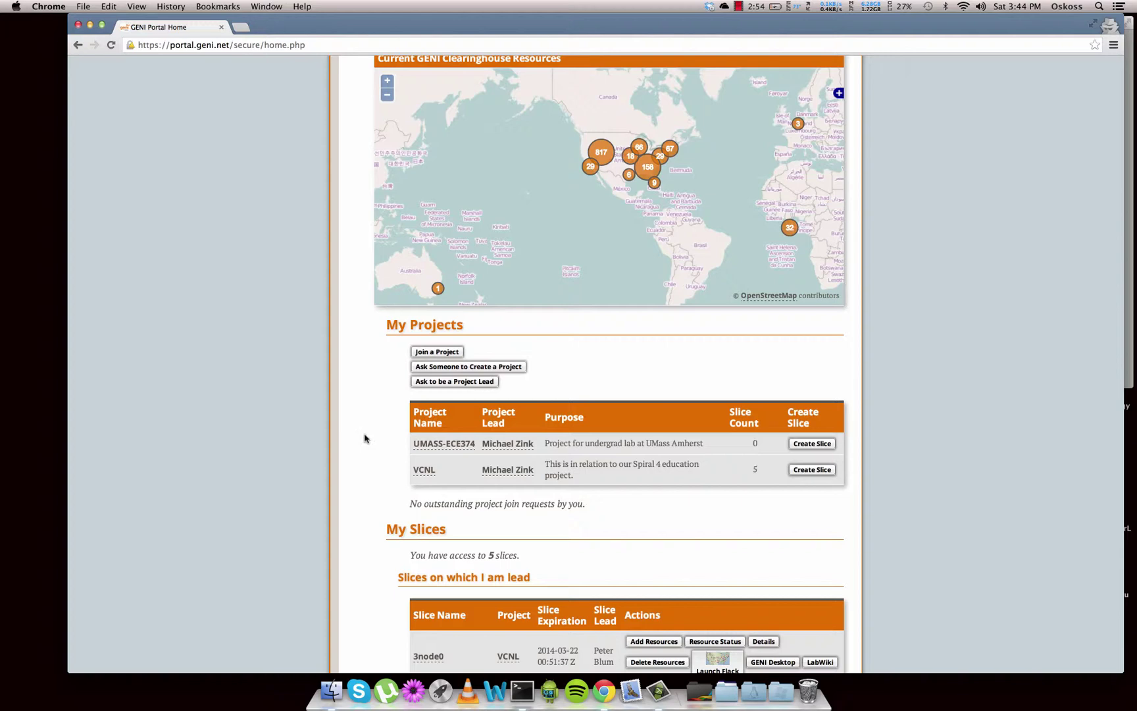
Open the 3node0 slice from the 'Slices on which I am lead' list
scroll(365, 438, down, 5)
scroll(366, 437, down, 1)
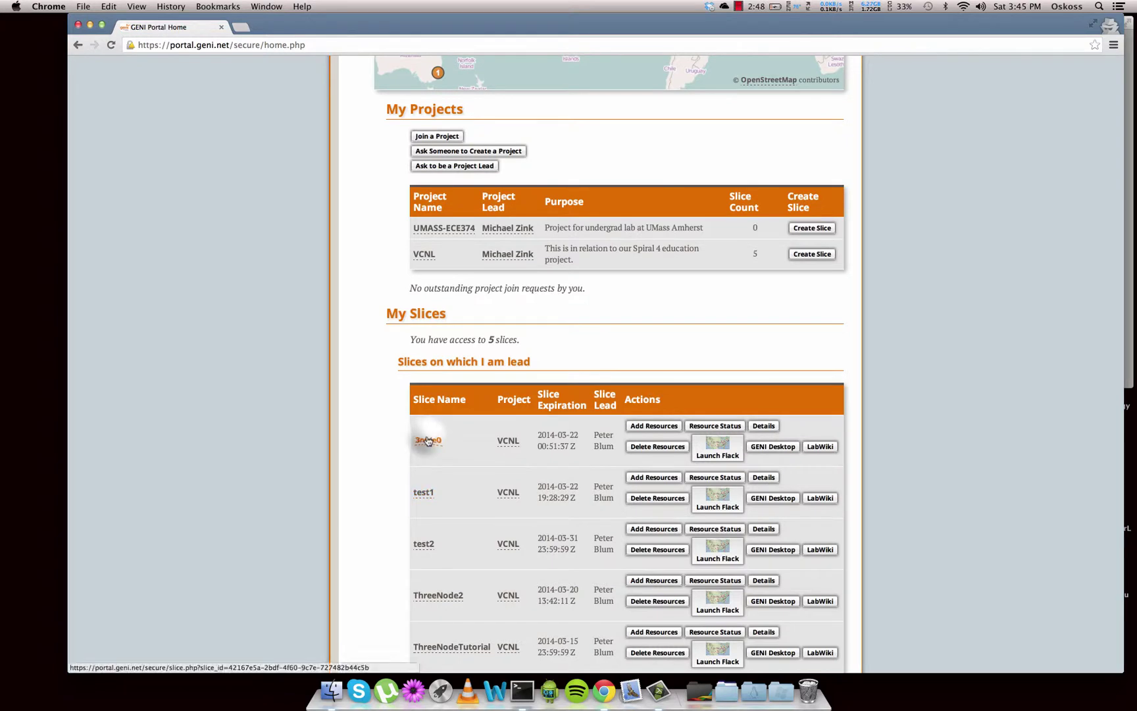
click(427, 441)
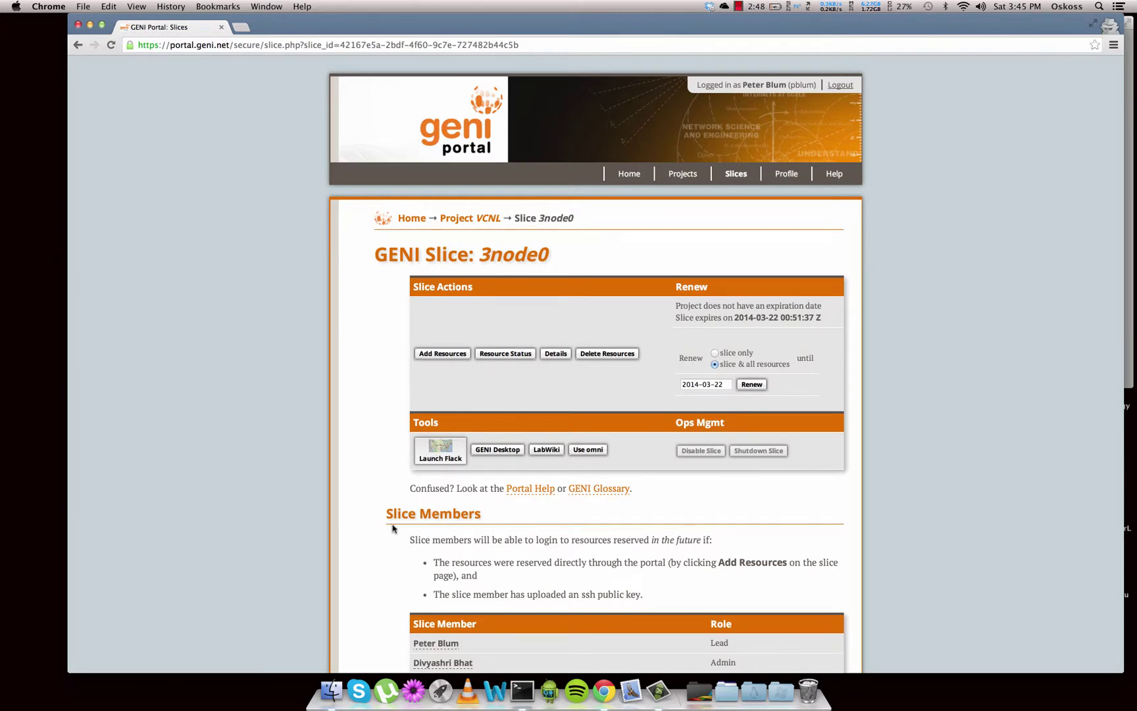
scroll(392, 528, down, 5)
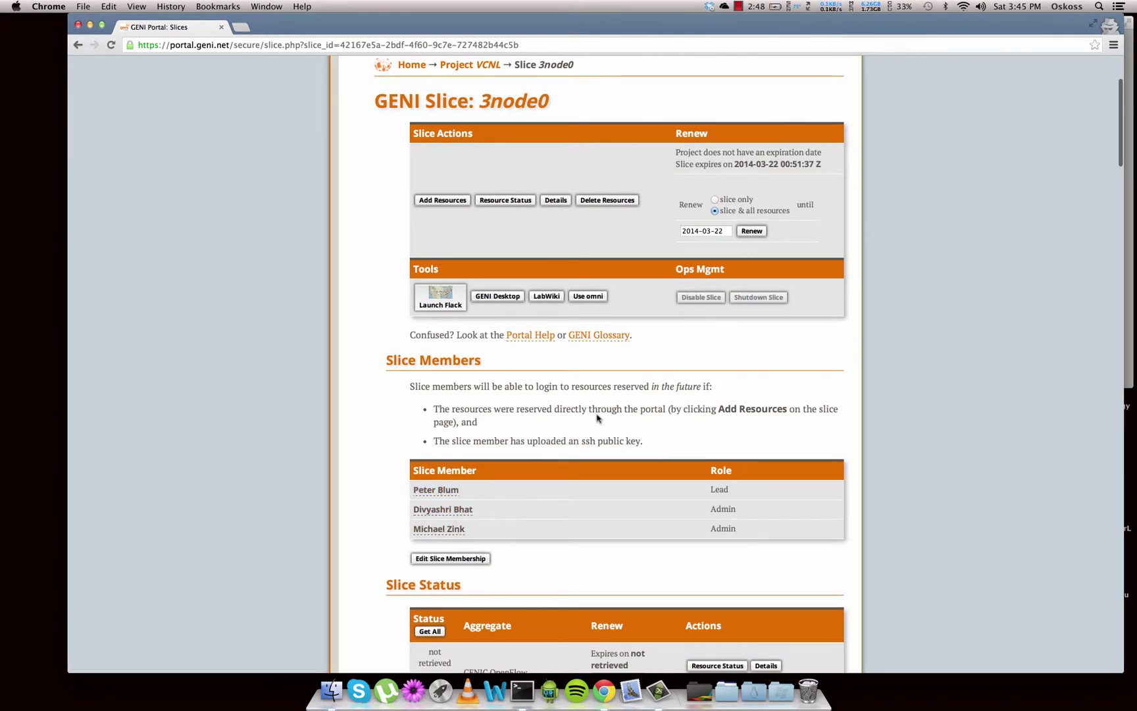
scroll(516, 461, down, 4)
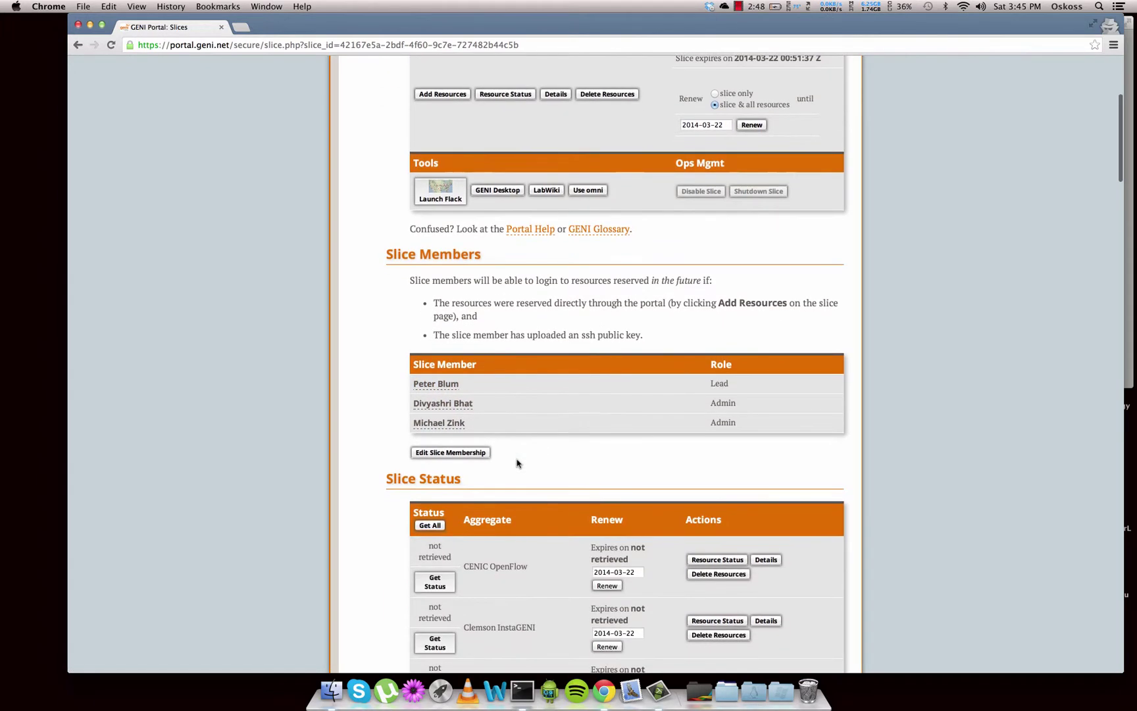
scroll(517, 463, down, 1)
scroll(517, 462, down, 20)
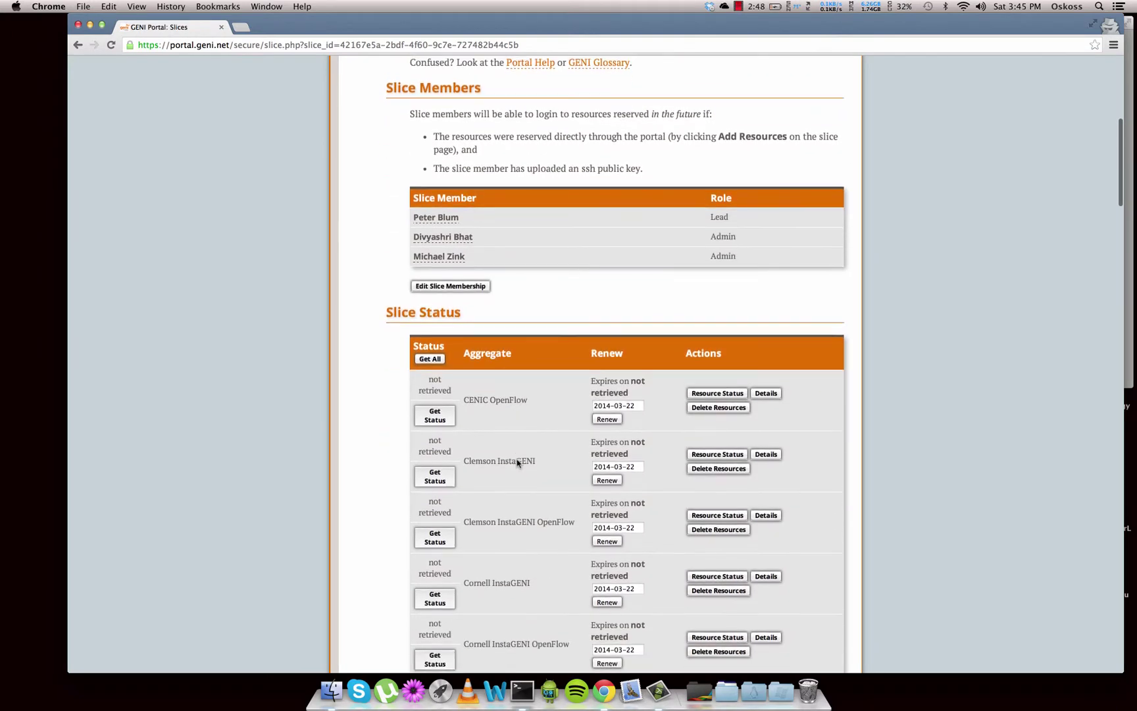
scroll(517, 459, down, 20)
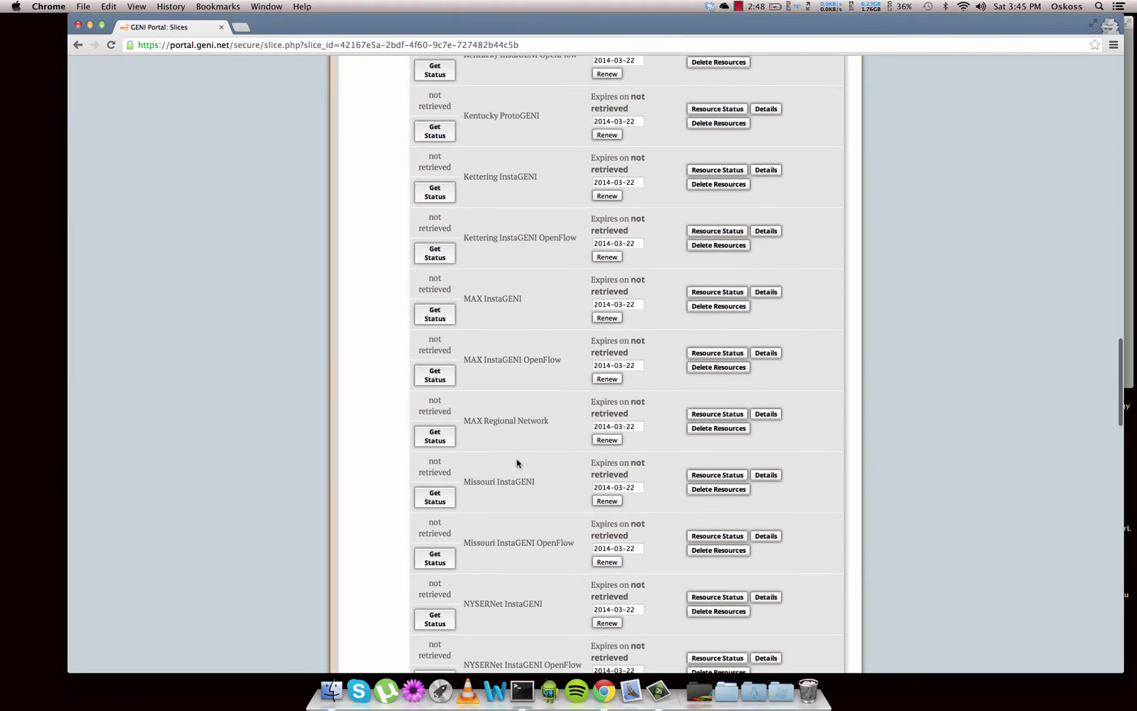
scroll(517, 463, down, 10)
scroll(516, 462, up, 20)
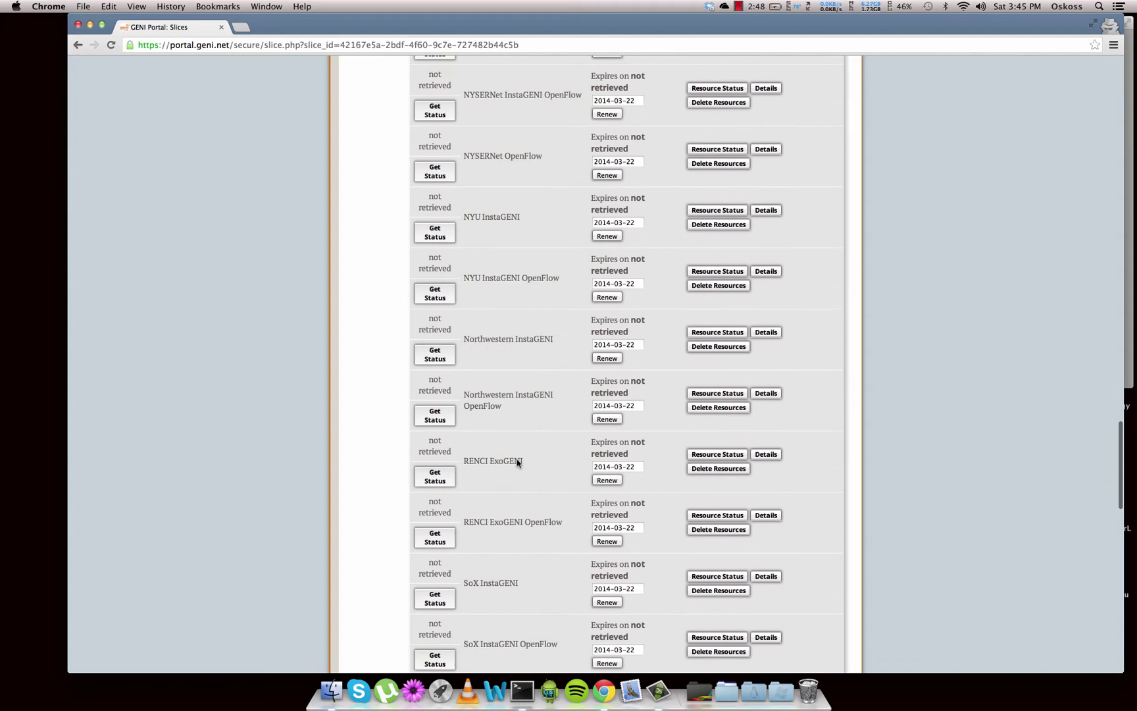
scroll(516, 463, up, 8)
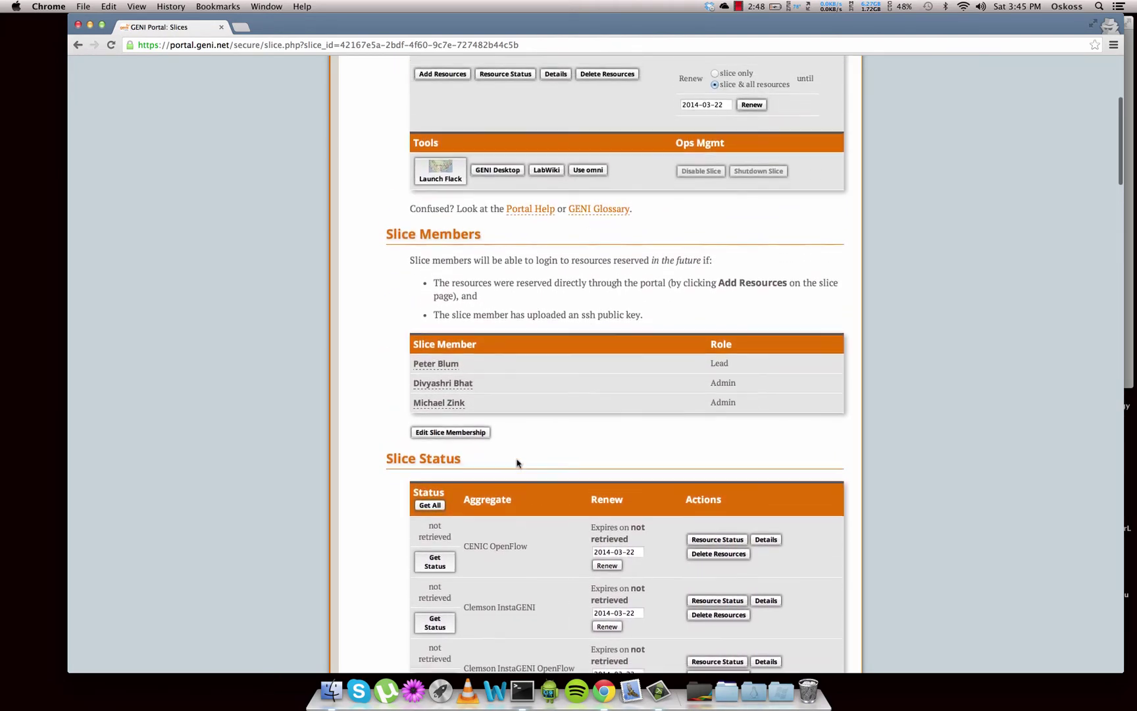
scroll(516, 462, down, 20)
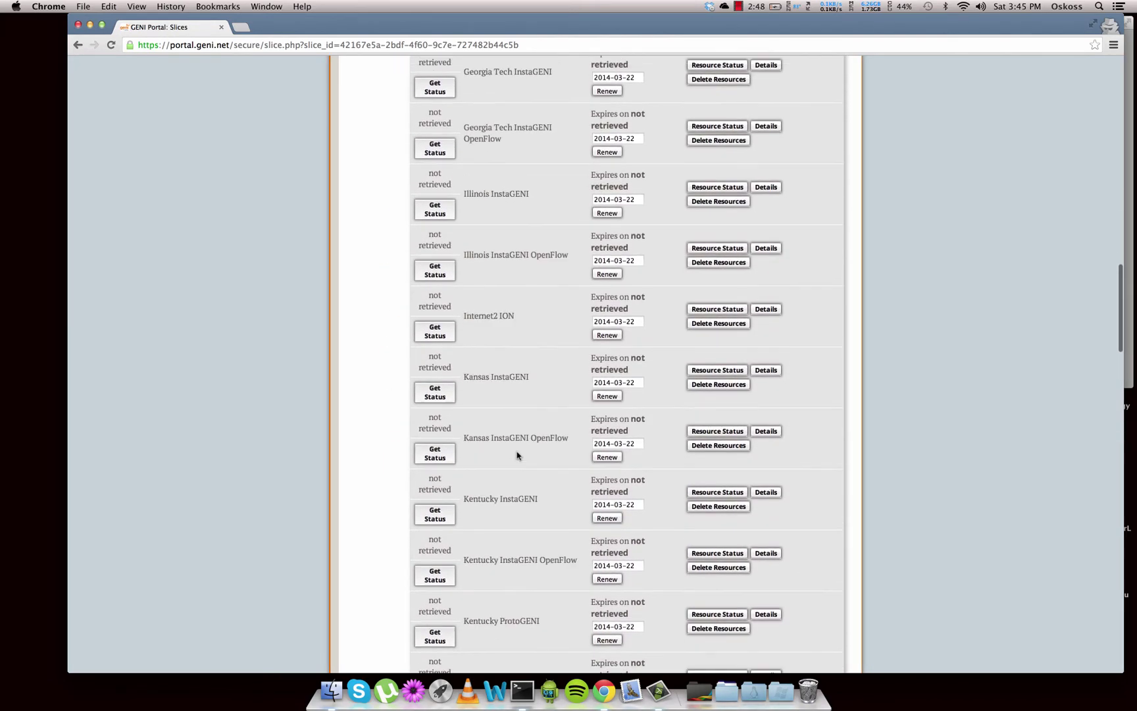
scroll(516, 462, up, 20)
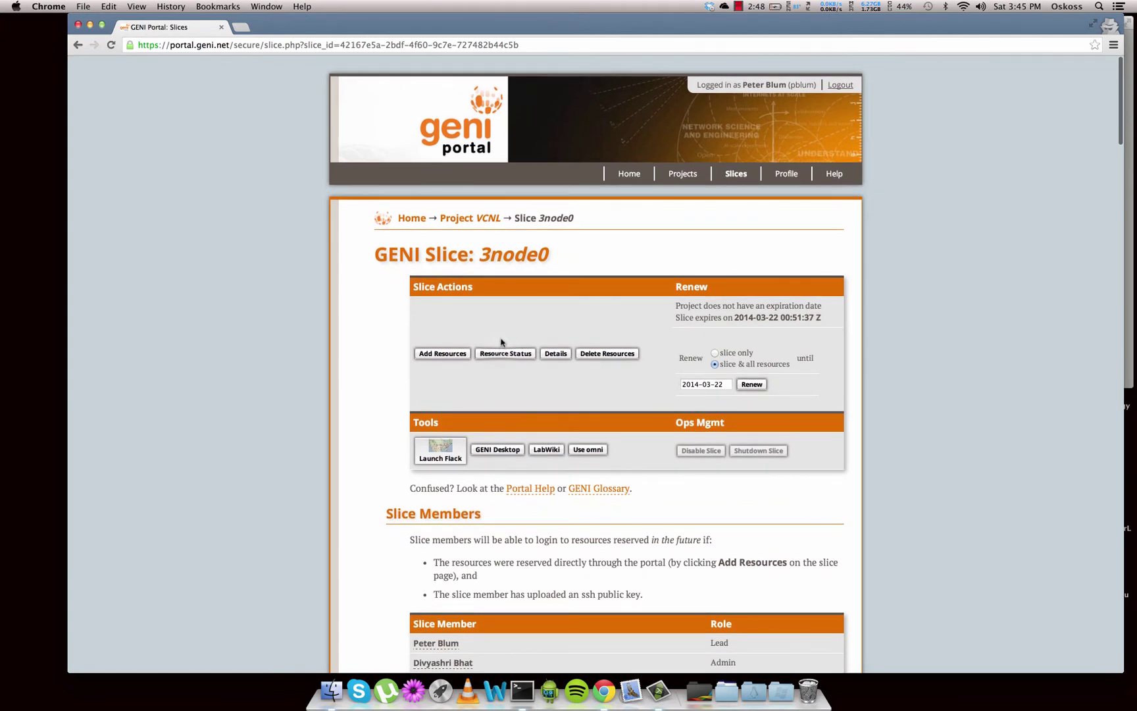
Request Resource Status for 3node0 and confirm querying all aggregates
click(500, 354)
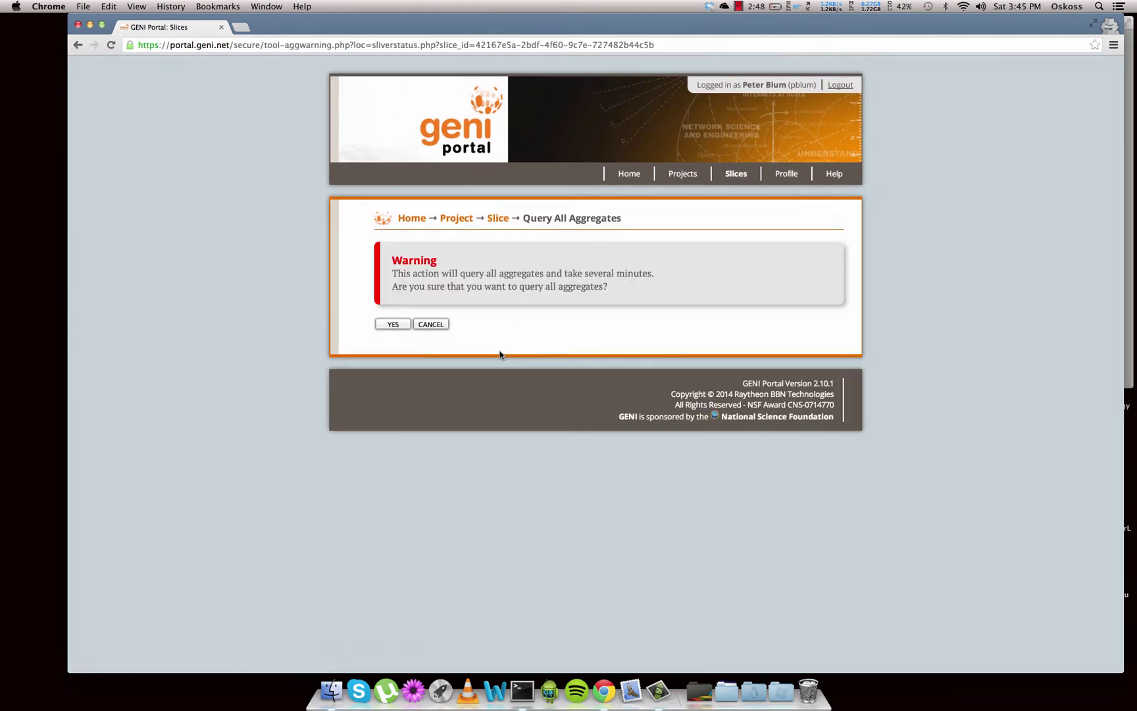
click(392, 325)
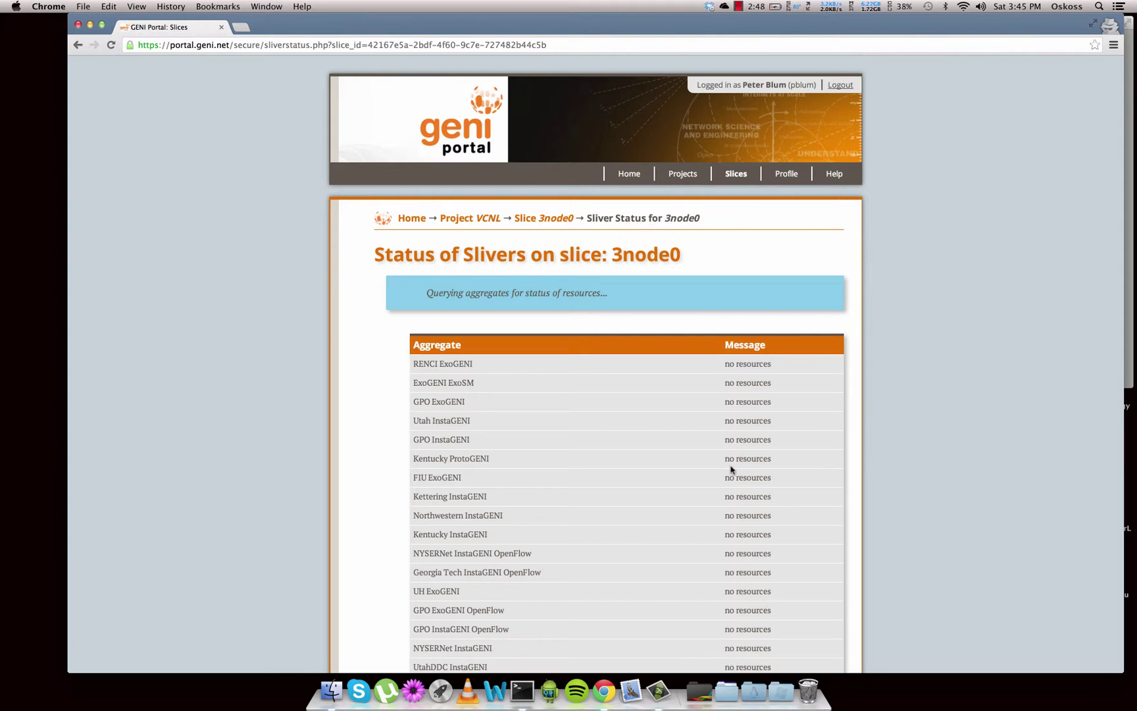
Scroll through the 3node0 sliver status table for all 51 aggregates, then return to the top
scroll(730, 467, down, 5)
scroll(730, 466, down, 3)
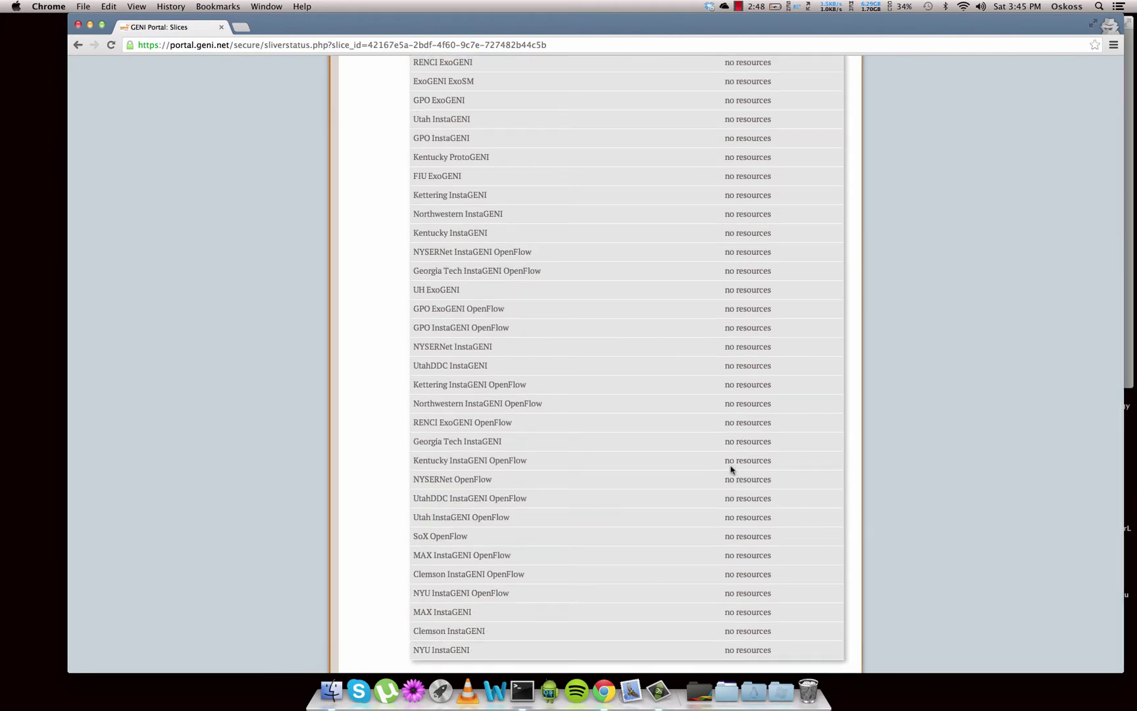
scroll(730, 467, down, 1)
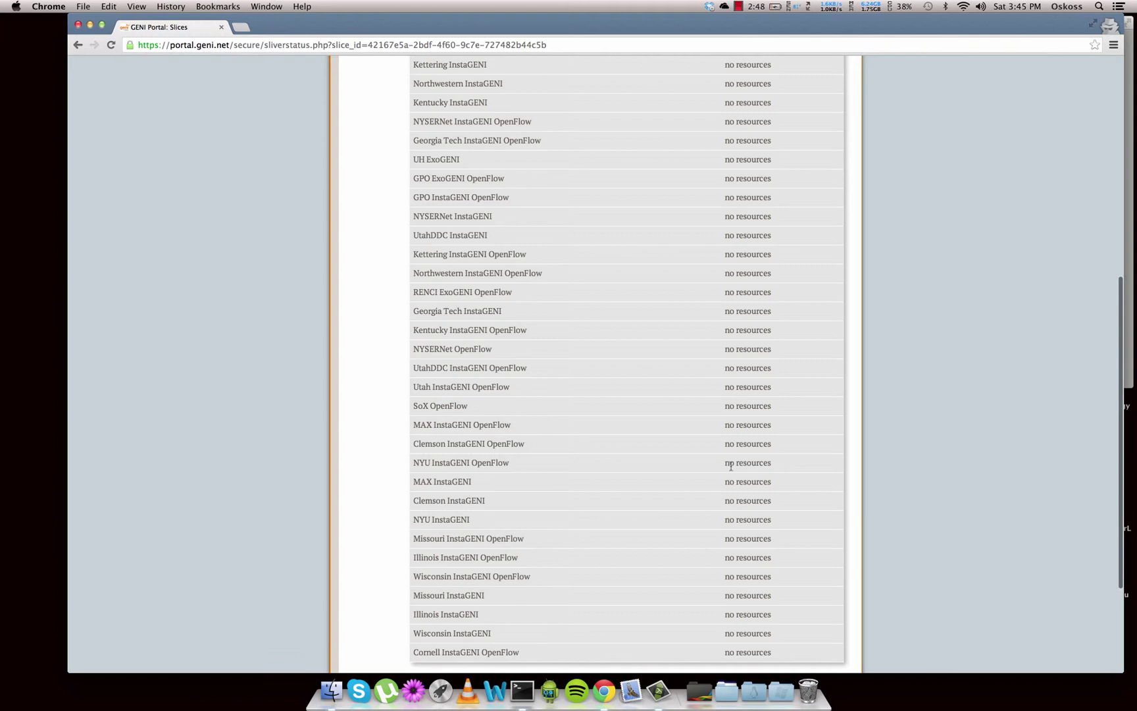
scroll(731, 467, down, 2)
scroll(730, 469, up, 10)
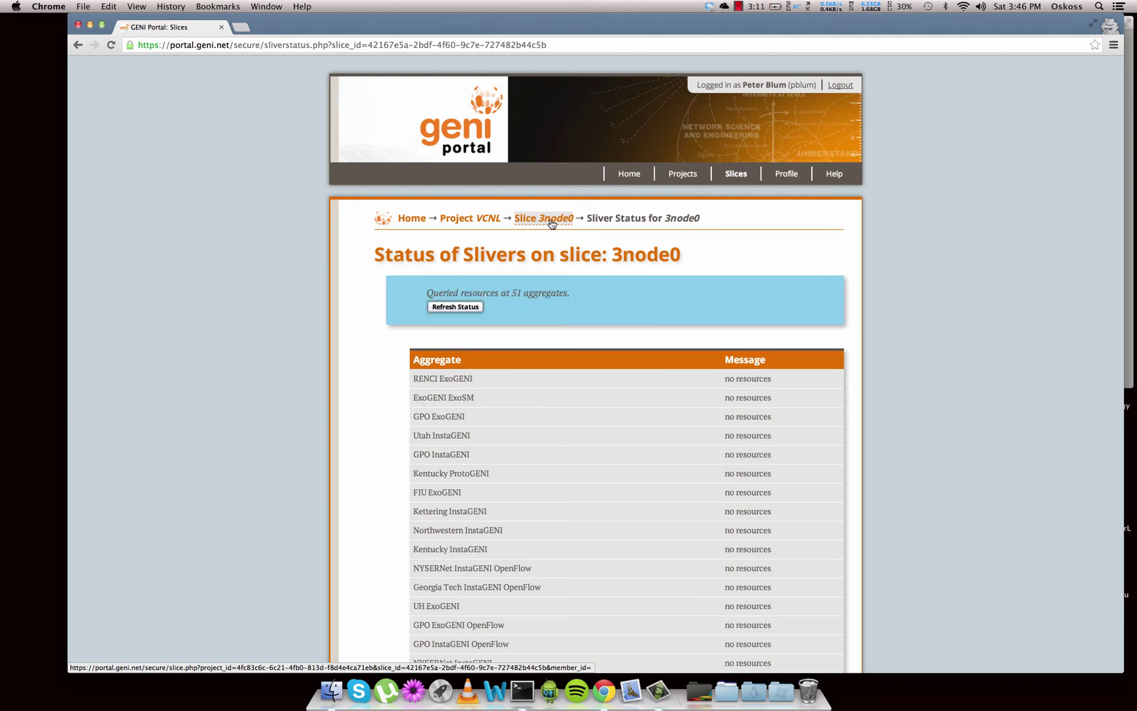
Return to the 3node0 slice page via the breadcrumb and scroll through it
click(552, 217)
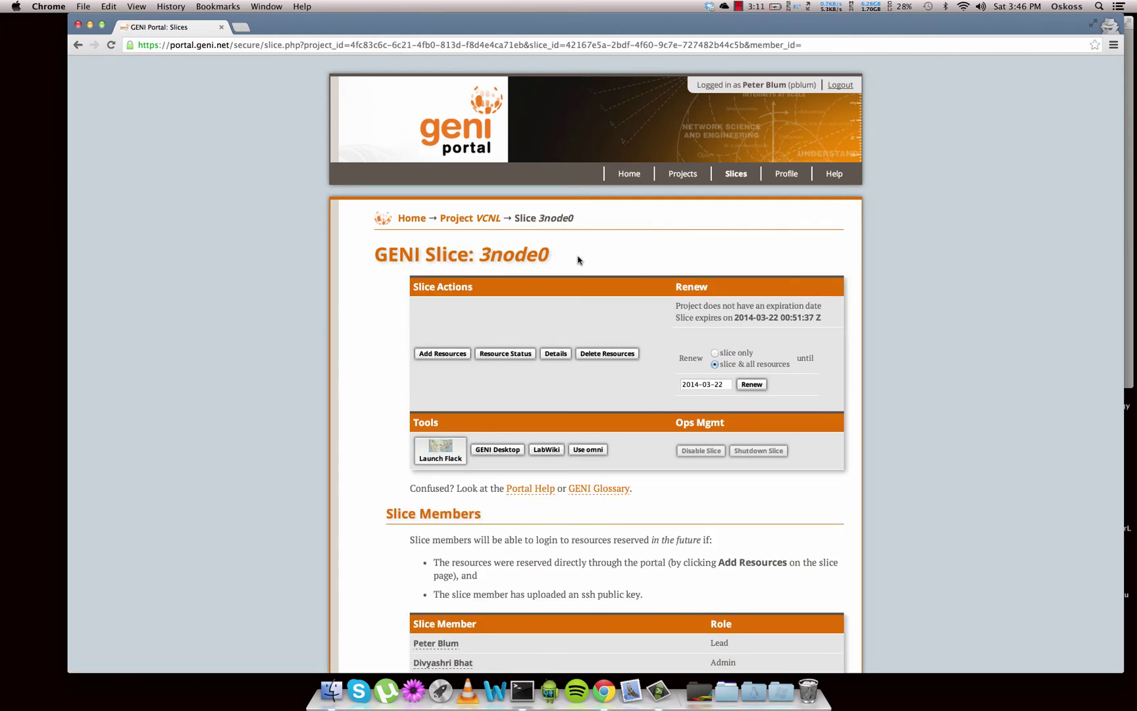
scroll(589, 317, down, 9)
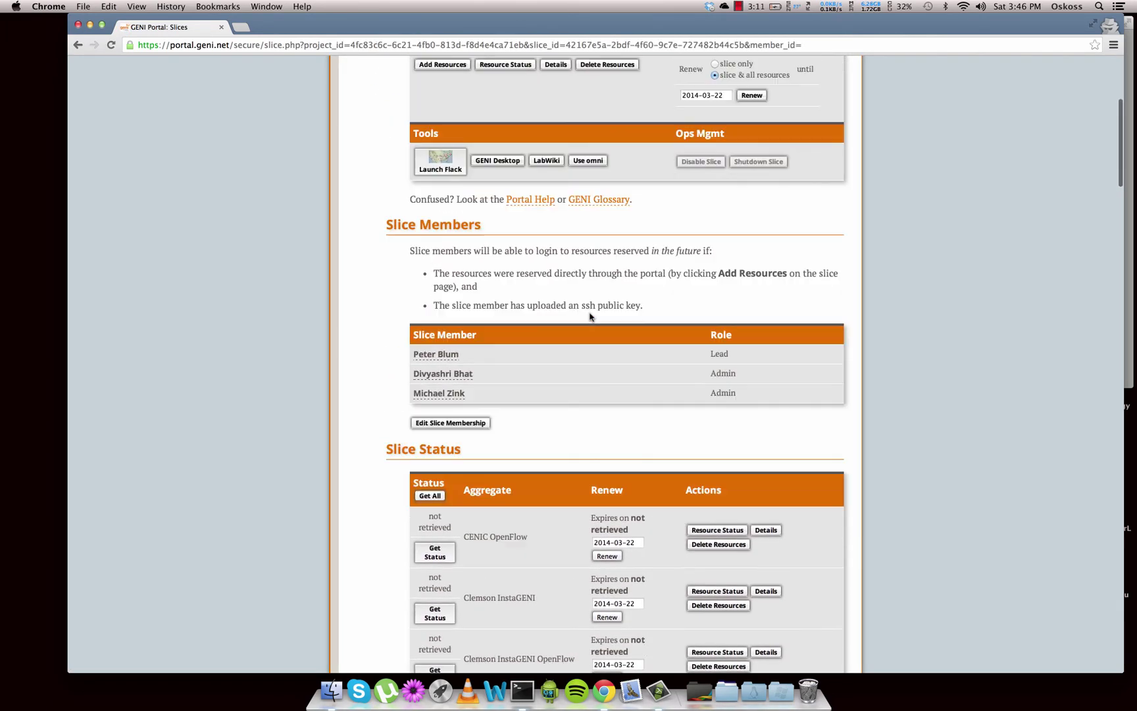
scroll(589, 317, up, 8)
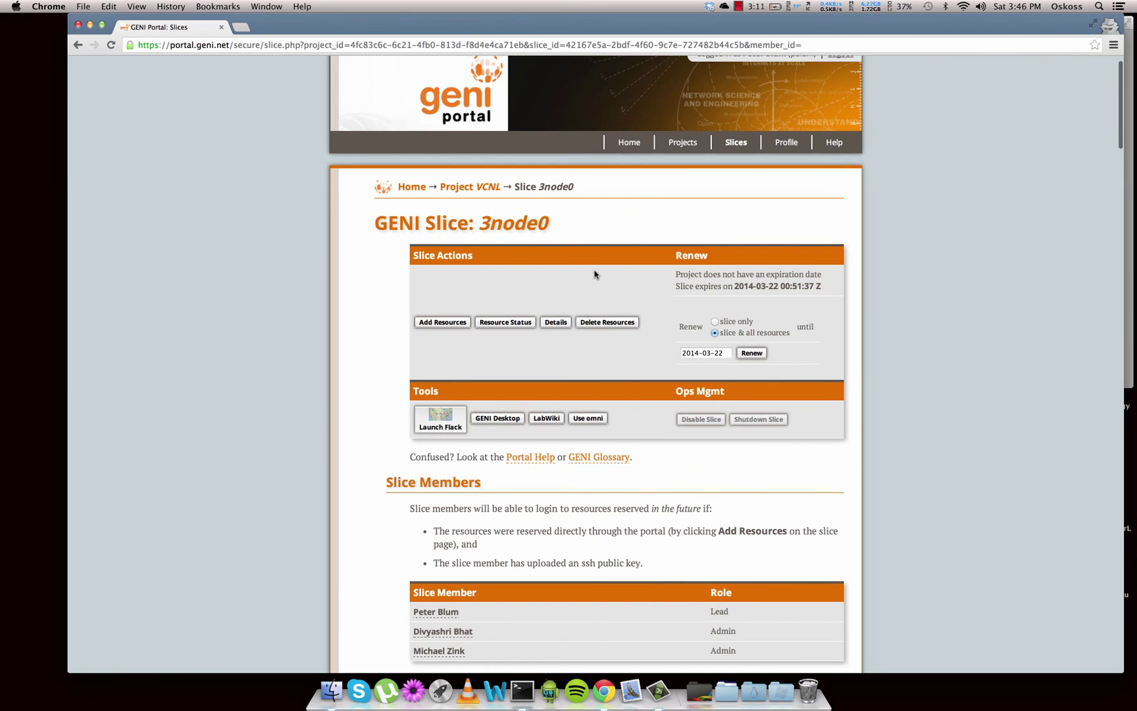